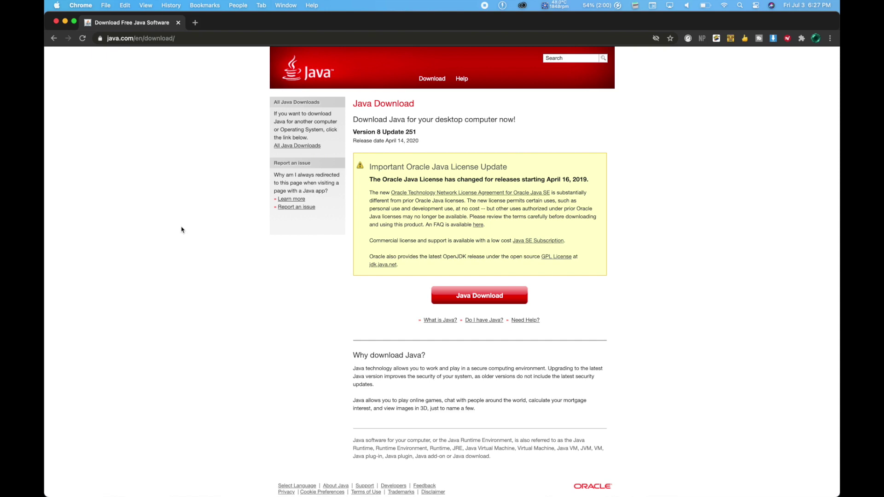
Step: Download the Java 8 Update 251 Mac installer and save jre-8u251-macosx-x64.dmg on the desktop
left_click(493, 296)
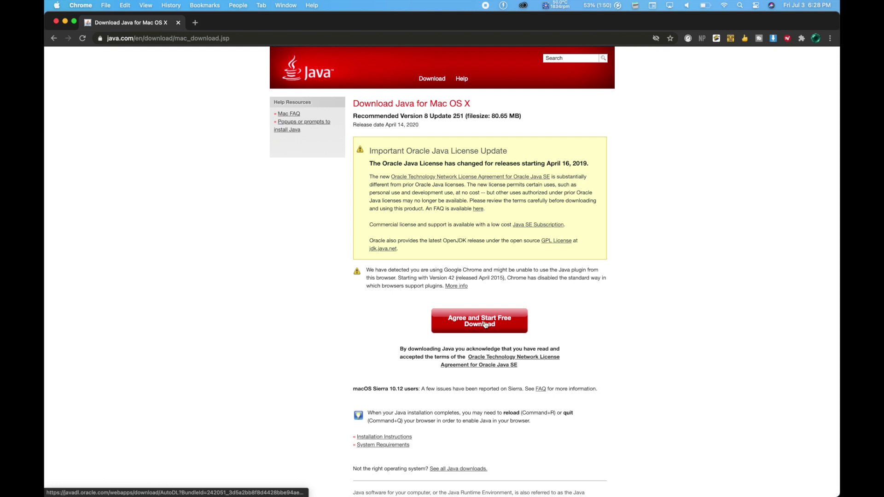
left_click(485, 324)
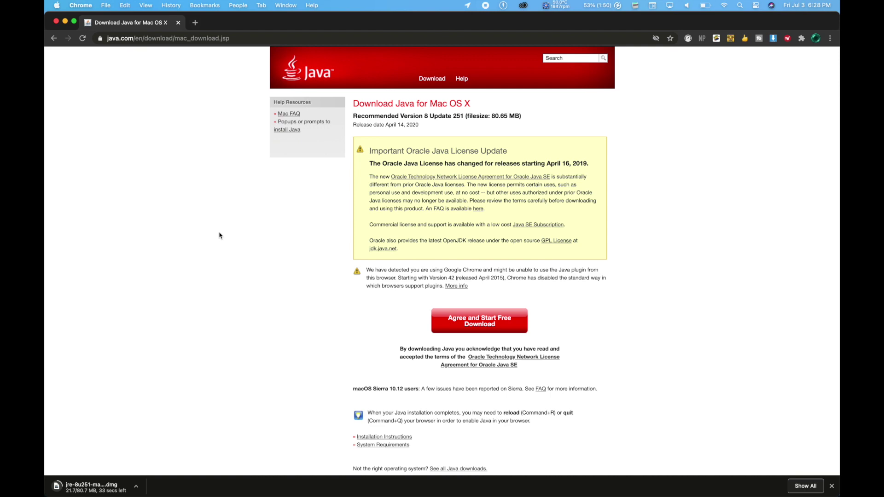
key("ctrl+alt+Right")
left_click_drag(322, 484, 170, 239)
Step: Open the Java disk image, install the Java 8 Update 251 package, and close the installer
key("super+h")
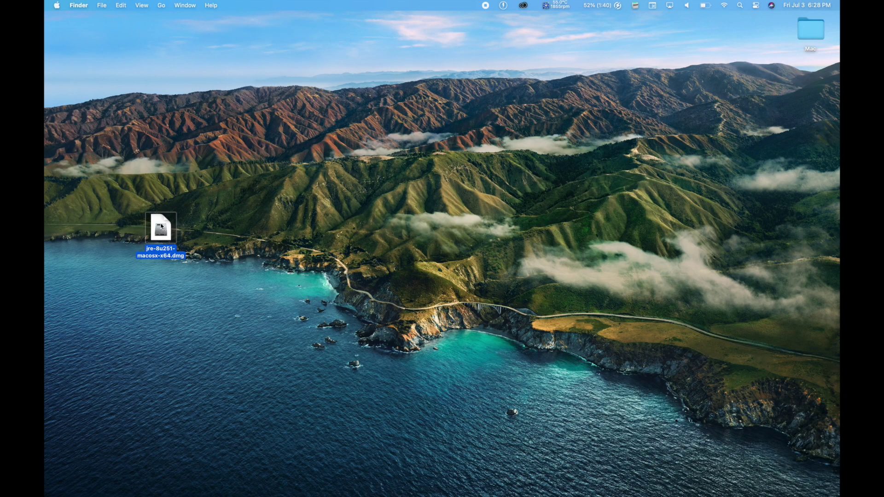
key("super+o")
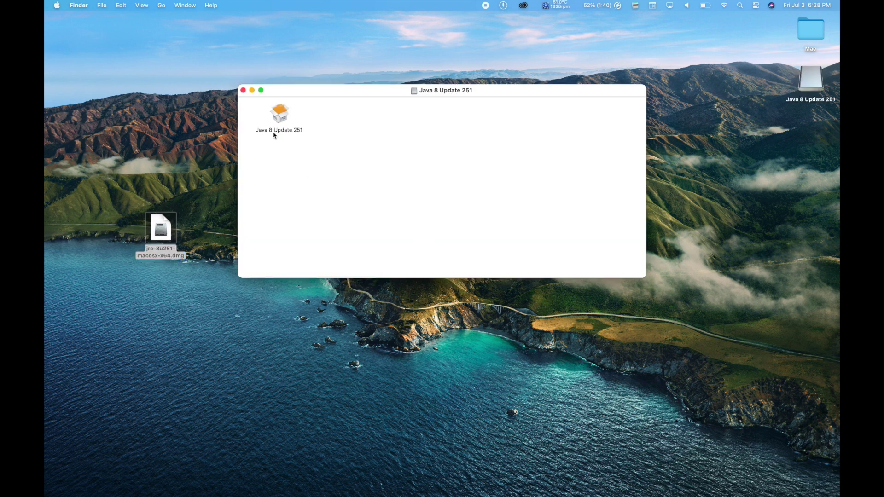
double_click(280, 116)
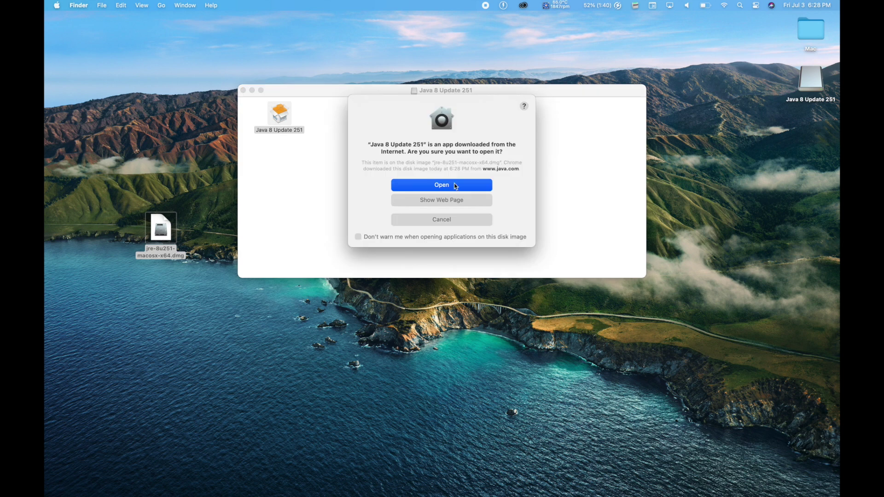
left_click(446, 187)
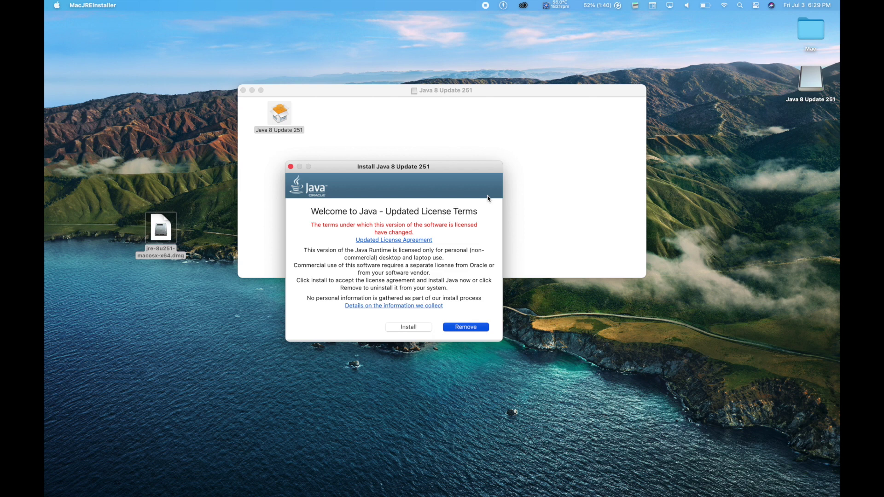
left_click(413, 328)
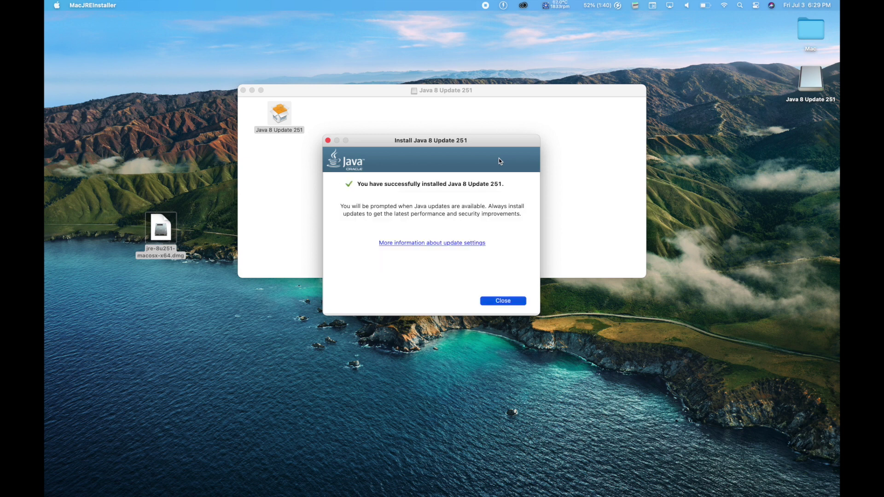
left_click(502, 301)
Step: Close the leftover Java volume window and highlight the 1.14.4 version in the OptiFine heading
left_click(158, 234)
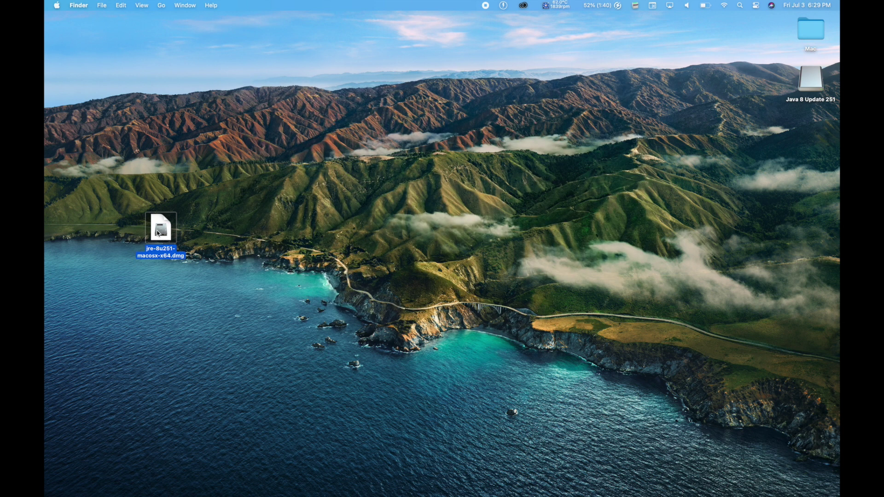
left_click_drag(158, 233, 699, 341)
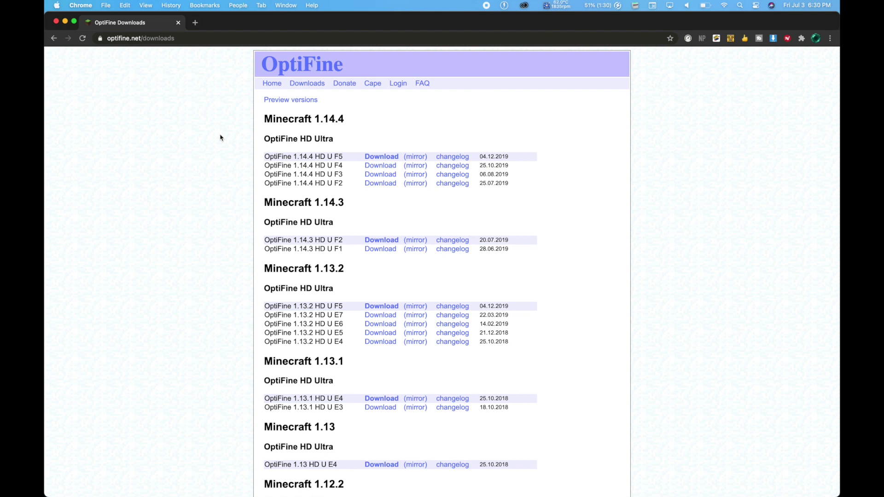
left_click_drag(344, 119, 315, 119)
left_click(336, 119)
left_click_drag(314, 119, 349, 124)
left_click(335, 119)
Step: Download the OptiFine 1.16.1 HD U G2 pre2 preview through its mirror link
left_click(300, 103)
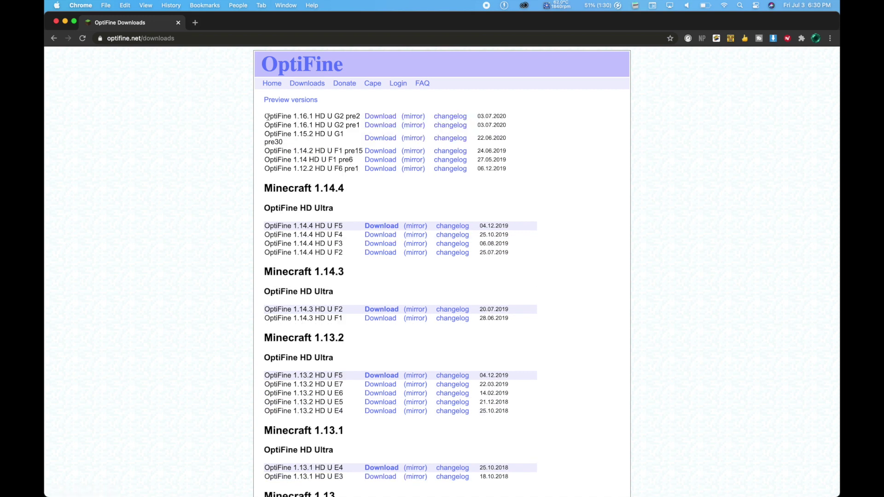
left_click(412, 117)
left_click(398, 123)
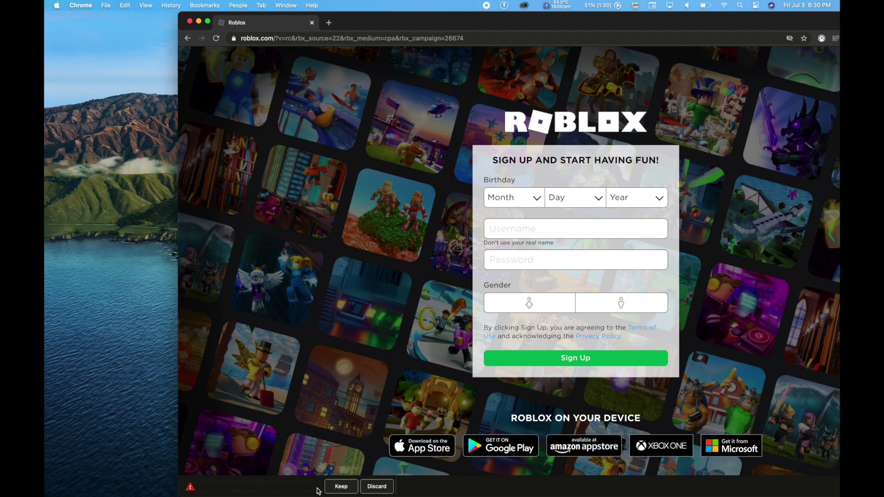
Step: Keep the flagged OptiFine jar download and move it onto the desktop
left_click(337, 487)
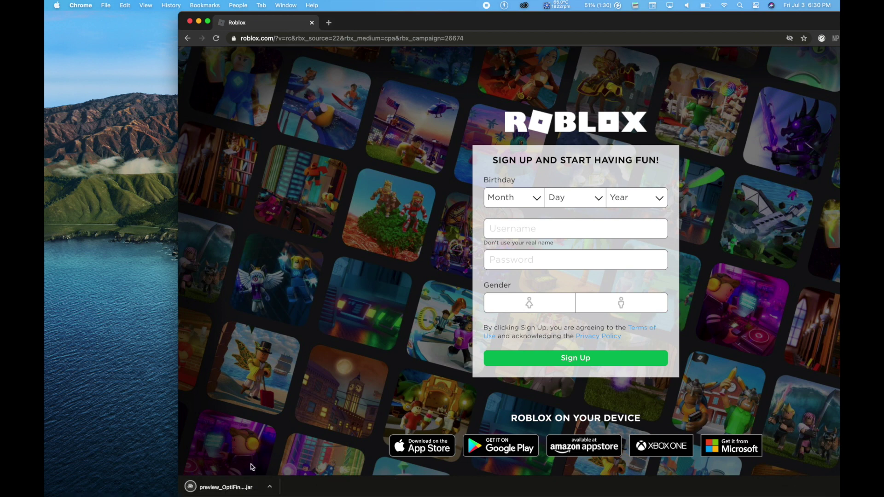
left_click_drag(191, 486, 142, 300)
key("super+h")
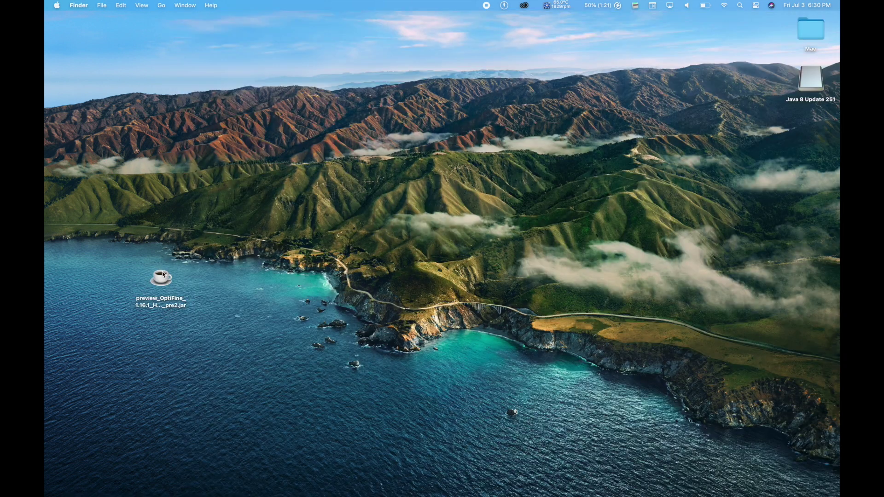
Step: Run the OptiFine jar, allow Desktop access, and reposition the OptiFine Installer window
double_click(161, 278)
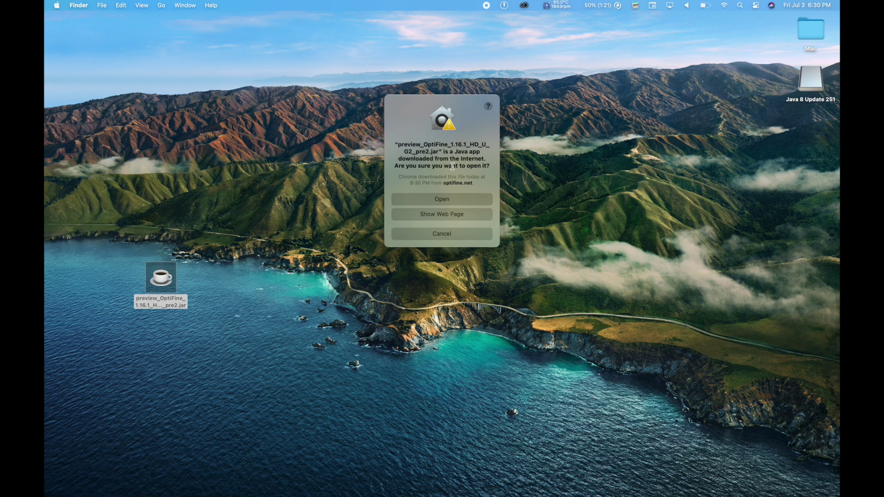
left_click(447, 199)
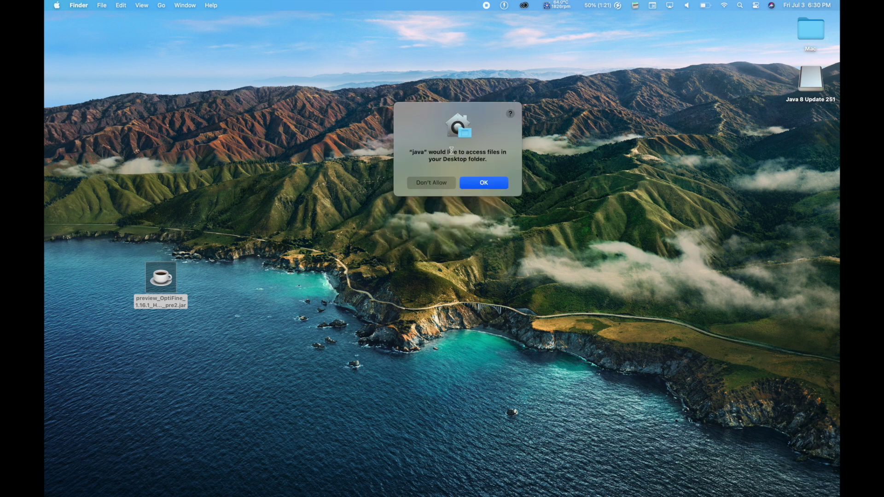
left_click(464, 183)
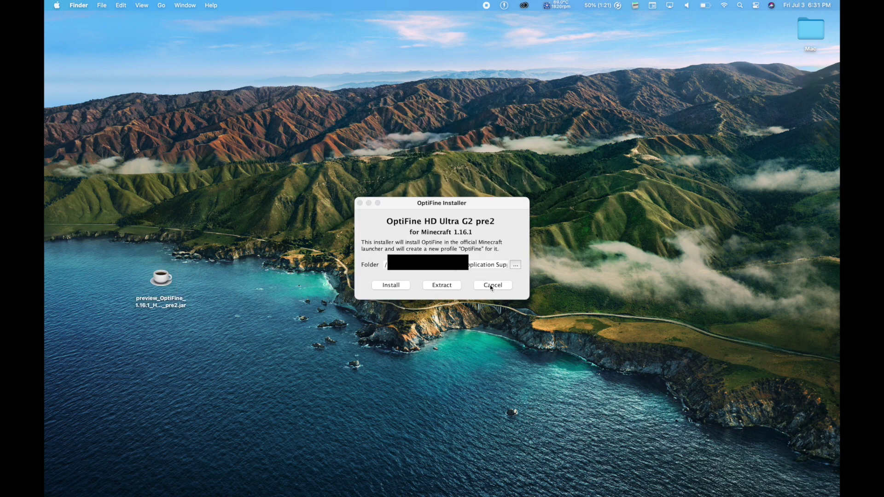
left_click(456, 206)
left_click_drag(461, 208, 477, 178)
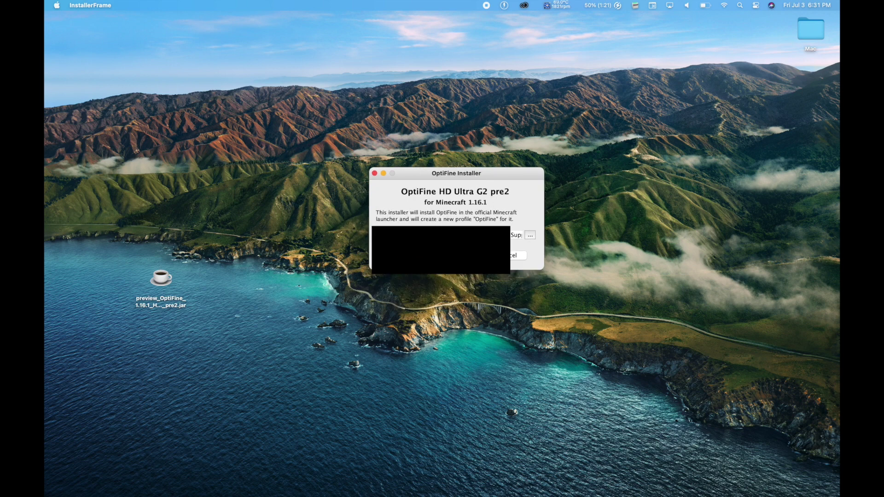
left_click(518, 255)
left_click(57, 5)
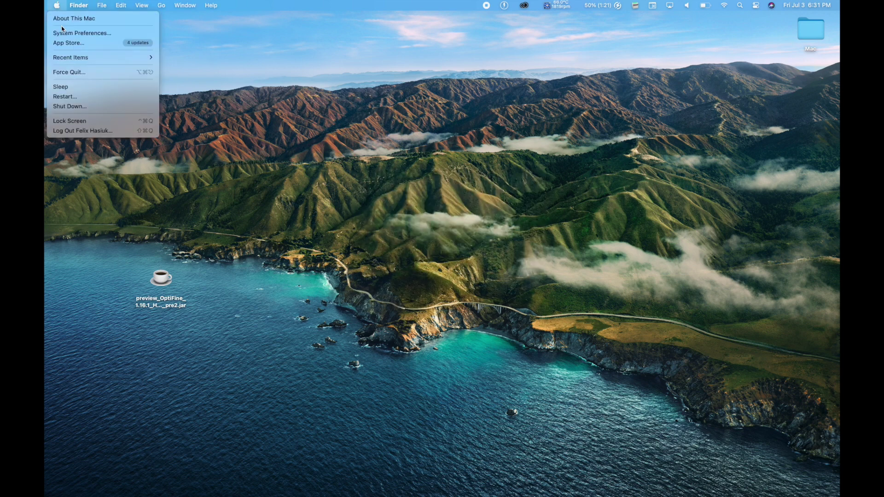
left_click(83, 33)
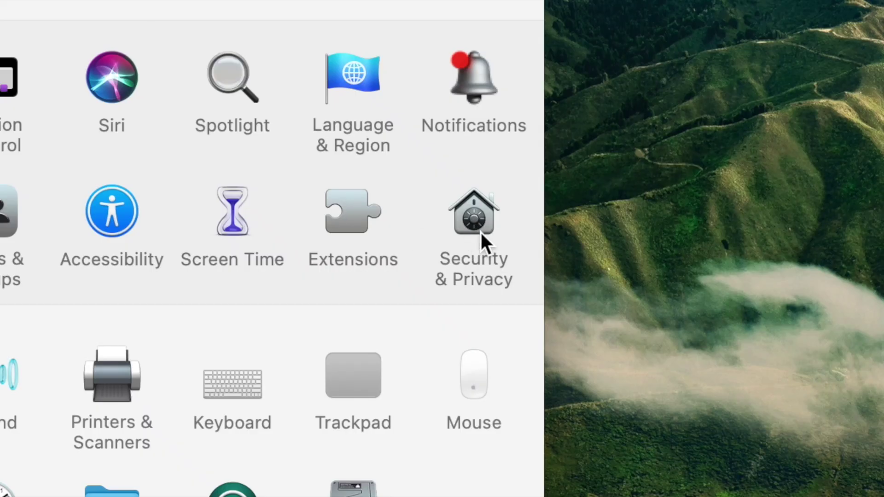
left_click(481, 233)
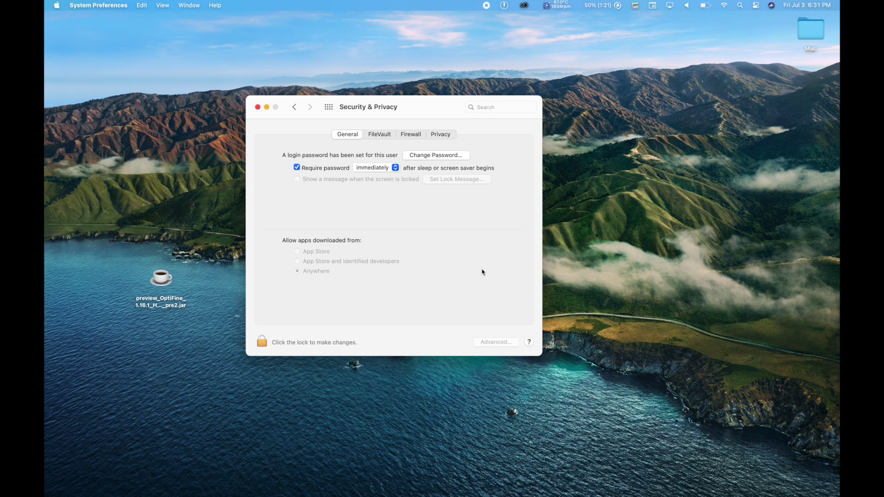
left_click(258, 107)
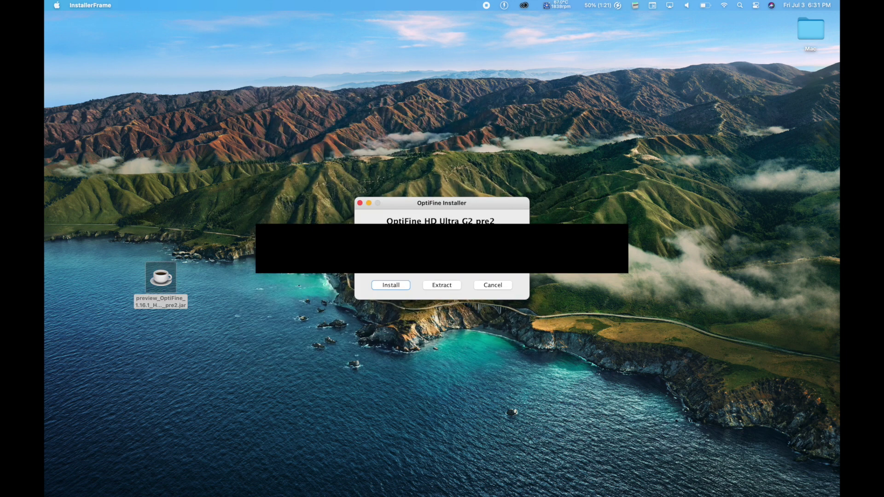
Step: Install OptiFine, dismiss the success message, and move the jar to the desktop's top right
left_click(391, 285)
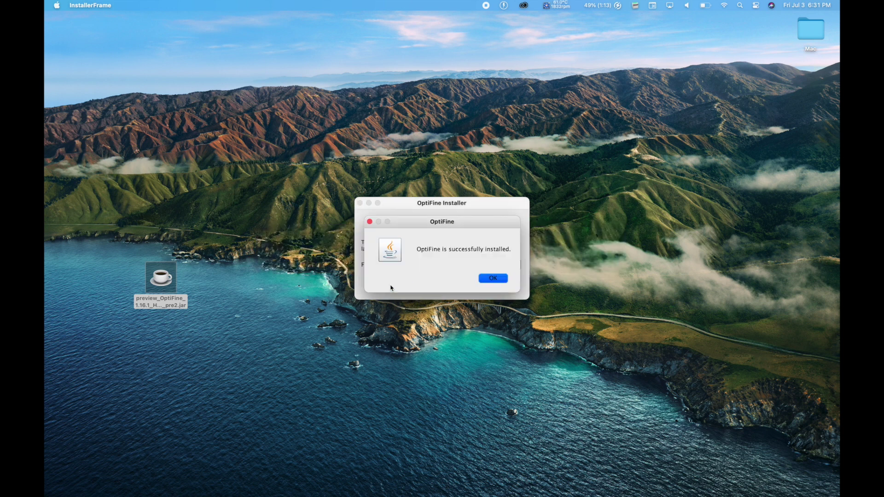
left_click(499, 278)
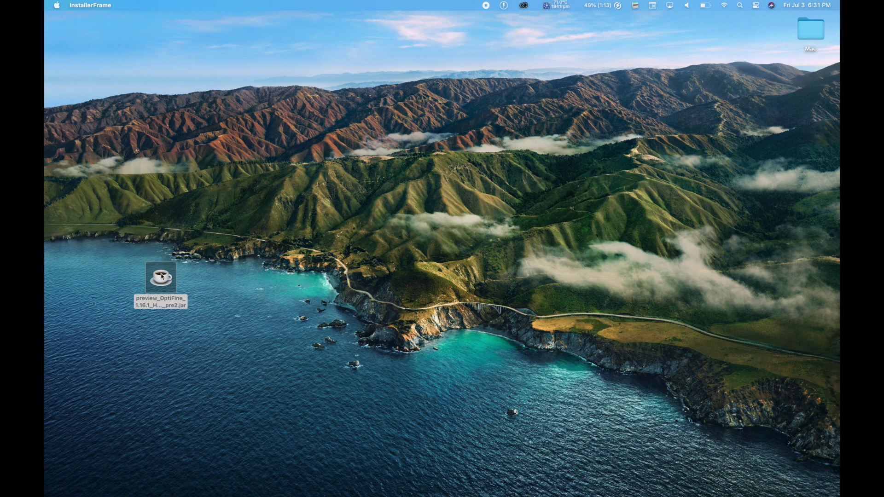
left_click_drag(162, 276, 802, 92)
Step: Set up a new installation '1.16 optifine' on release 1.16.1-OptiFine_HD_U_G2_pre2 with the blue ice icon
left_click(739, 146)
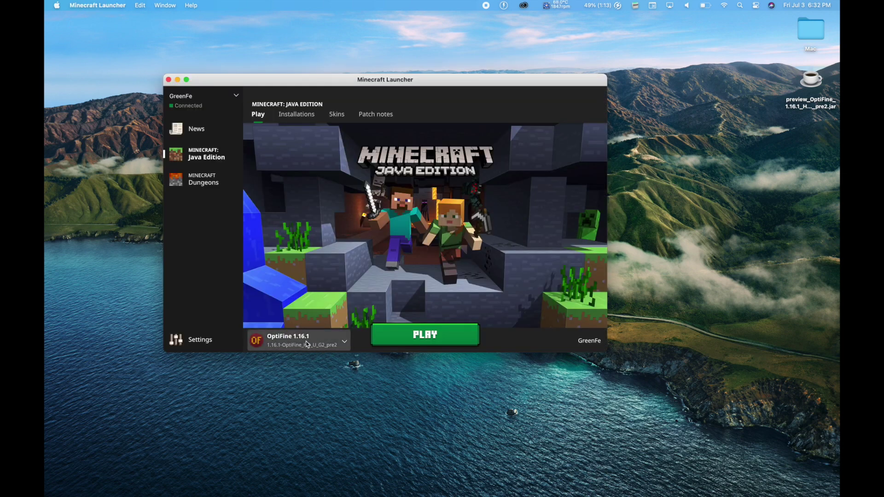
left_click(296, 115)
left_click(269, 135)
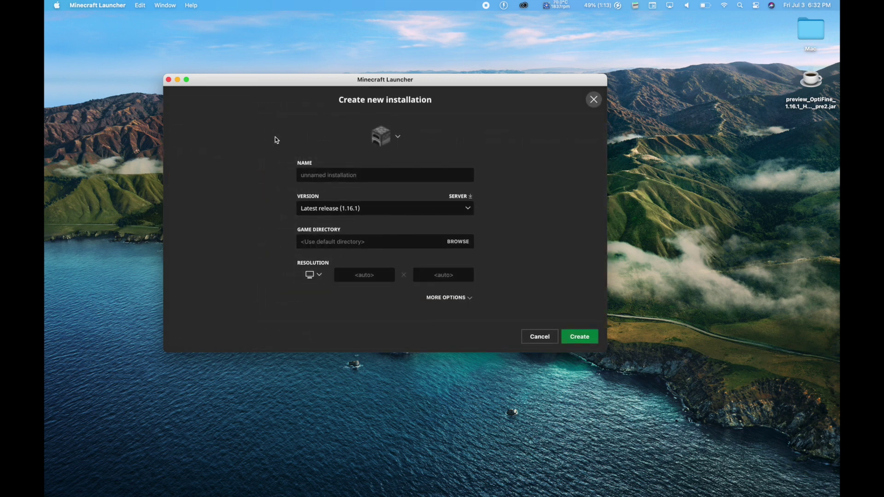
left_click(330, 212)
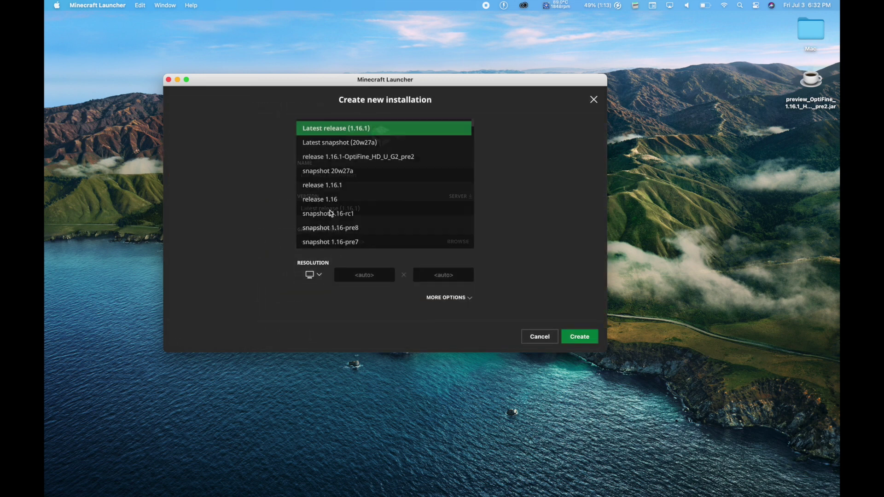
left_click(349, 157)
left_click(332, 172)
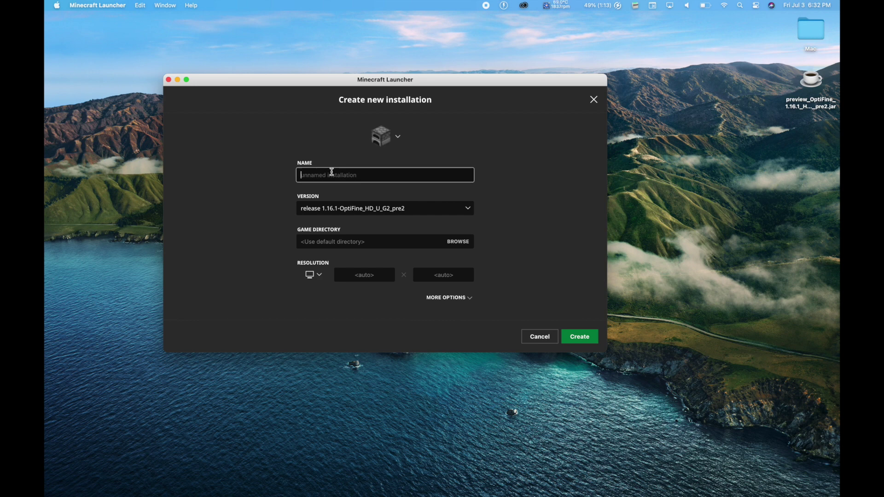
type("1.16 optifine")
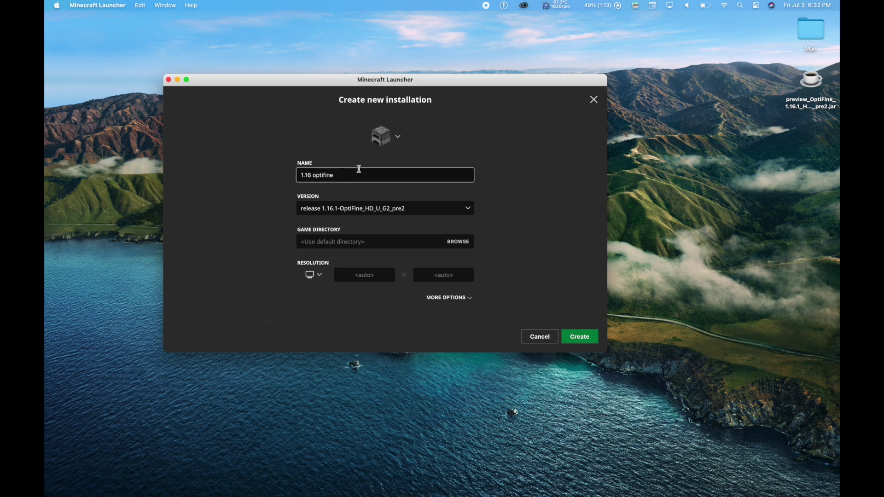
left_click(382, 136)
left_click(358, 224)
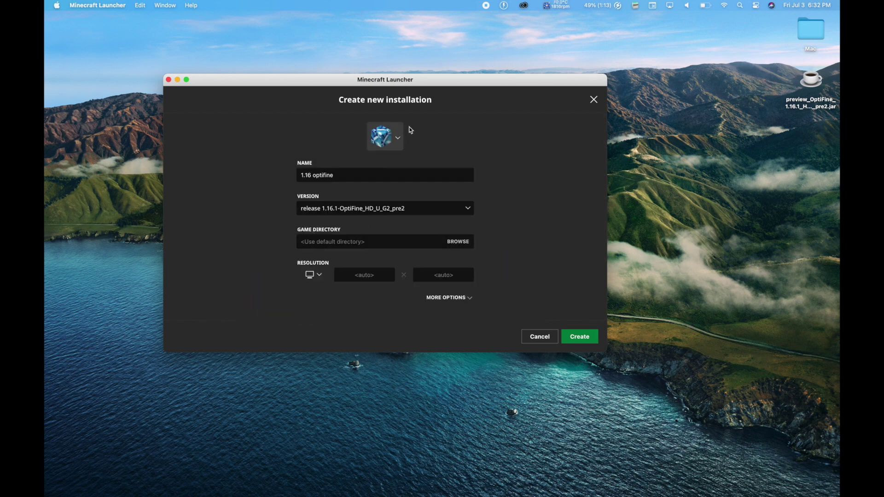
Step: Create the installation, choose OptiFine 1.16.1 beside PLAY, and launch Minecraft 1.16.1
left_click(578, 336)
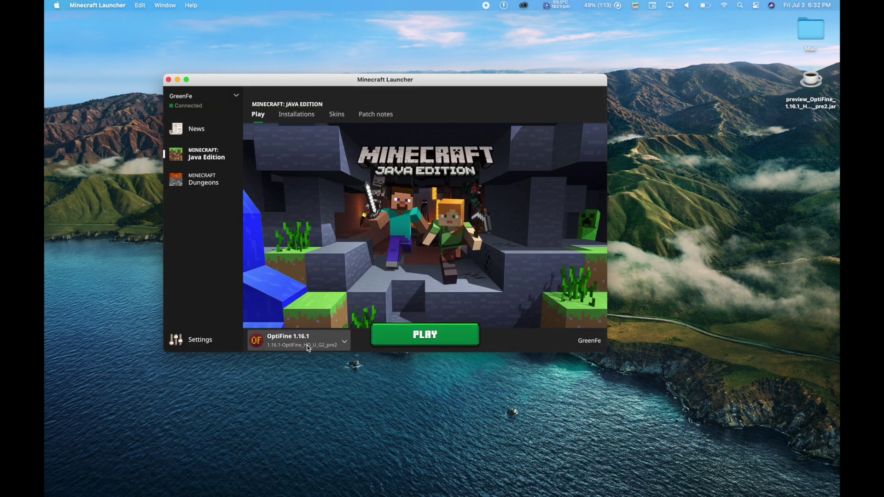
left_click(306, 343)
scroll(303, 292, "down", 5)
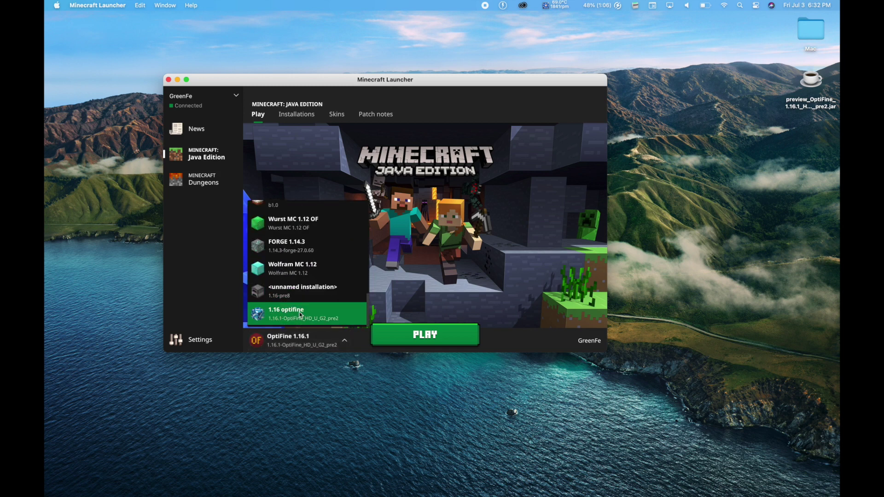
scroll(299, 293, "up", 10)
left_click(298, 218)
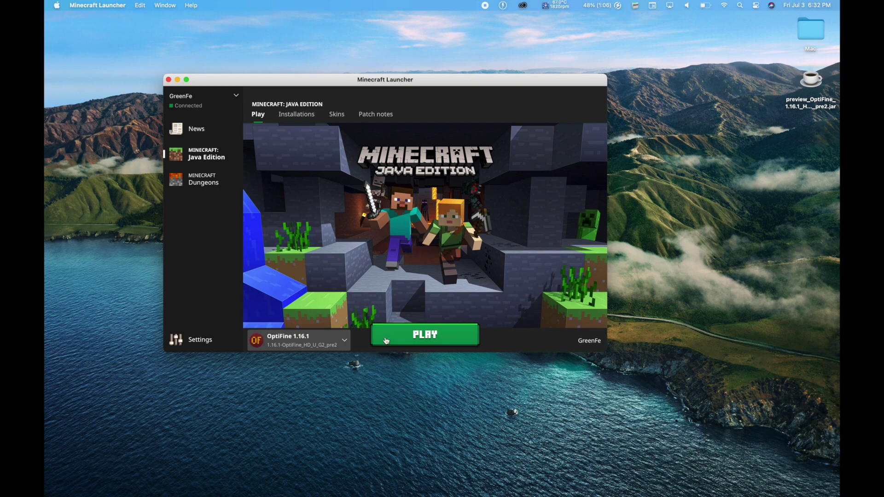
left_click(433, 341)
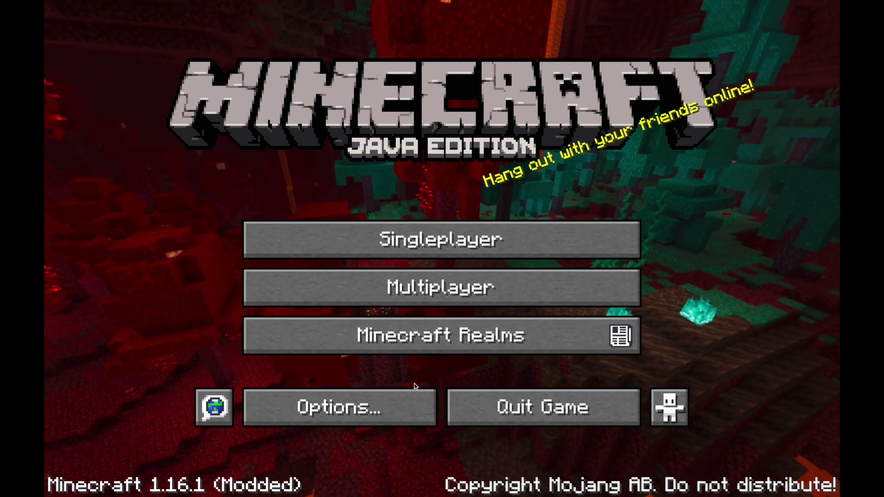
left_click(344, 408)
left_click(269, 236)
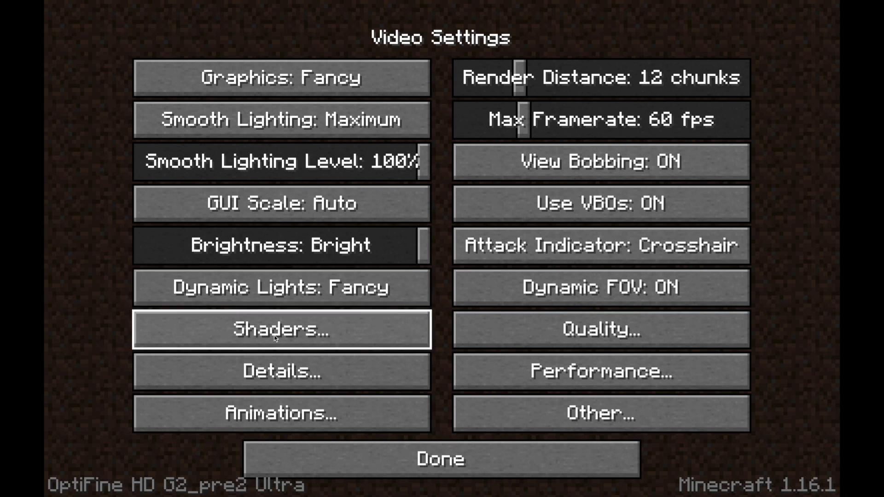
left_click(411, 459)
left_click(409, 457)
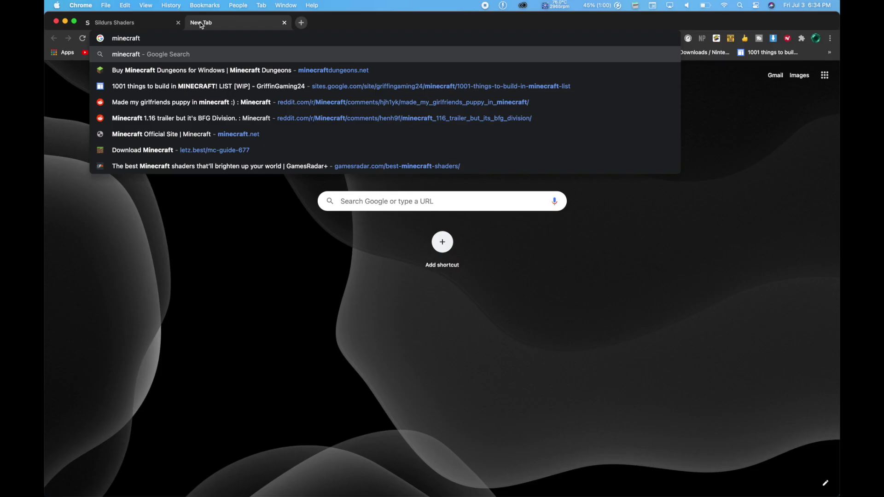
Step: Search for 'minecraft shaders' and close the search results tab
type("shader")
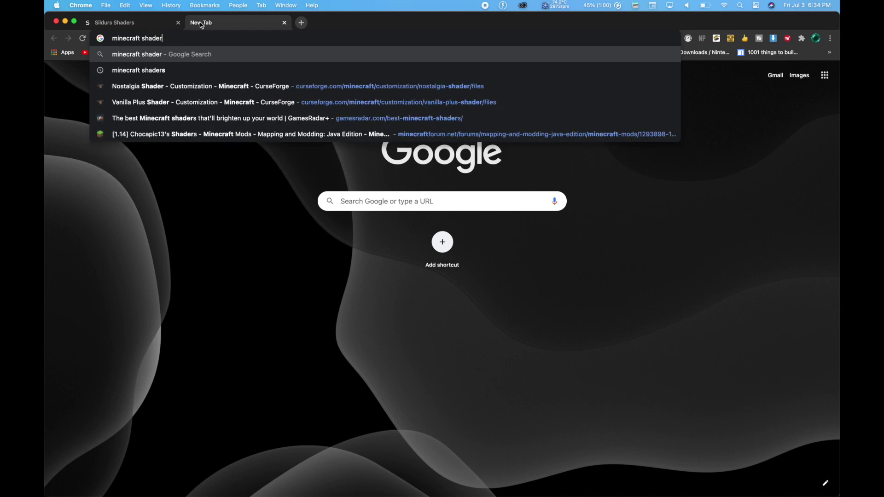
type("s")
key("Return")
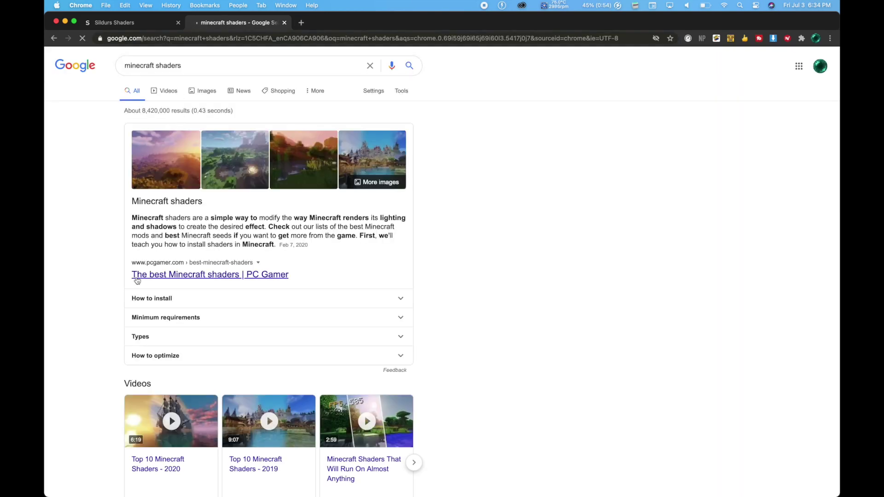
scroll(134, 276, "down", 10)
scroll(134, 276, "up", 10)
left_click(285, 23)
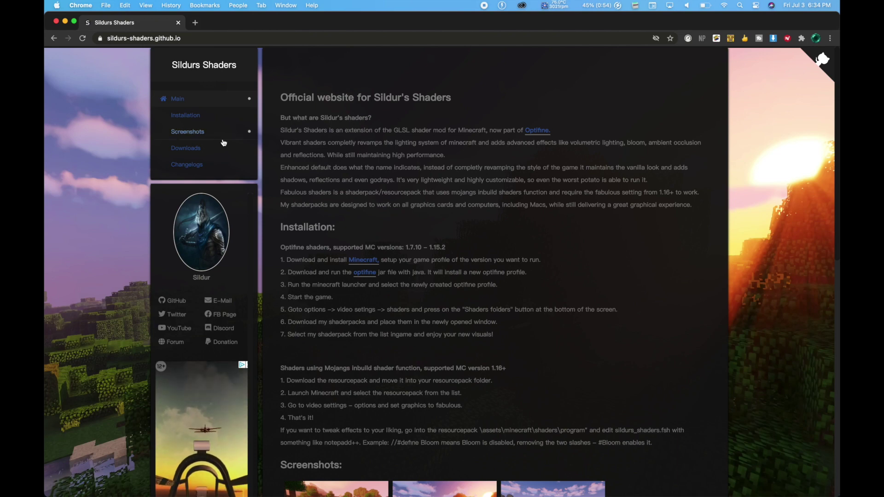
Step: On Sildur's Shaders downloads page, expand v1.262 and pick the Lite download
left_click(186, 149)
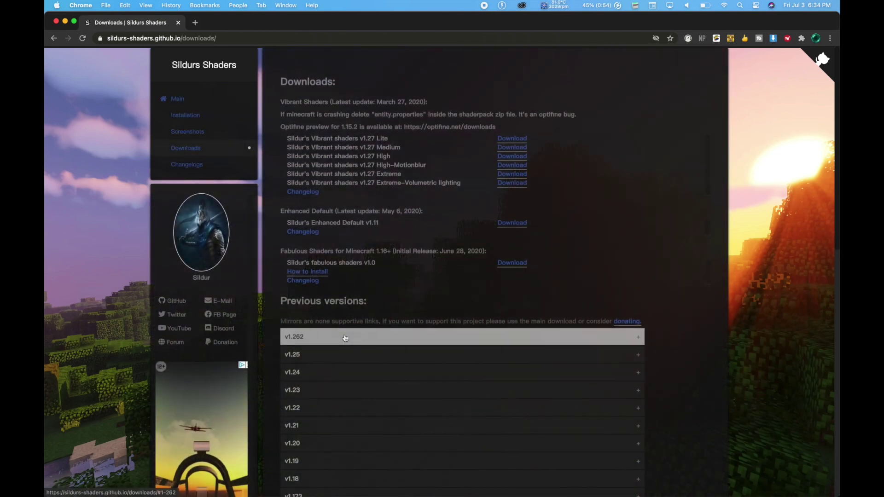
scroll(322, 322, "down", 1)
left_click(319, 317)
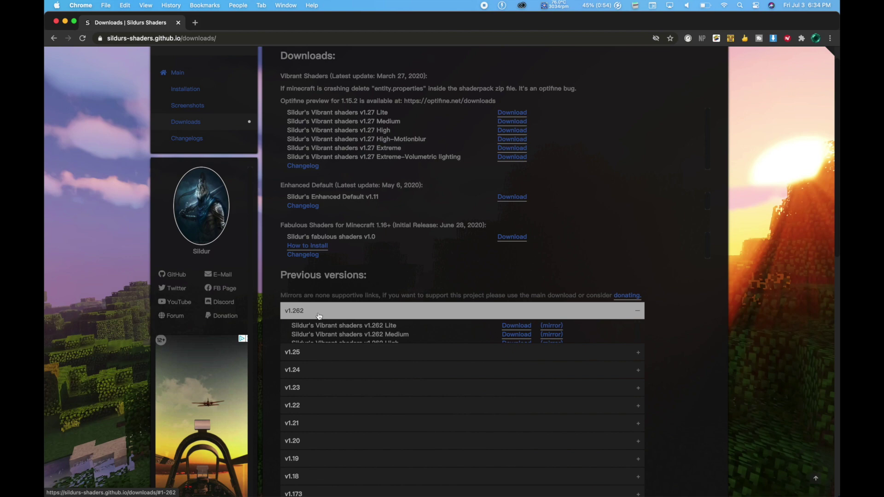
left_click(524, 329)
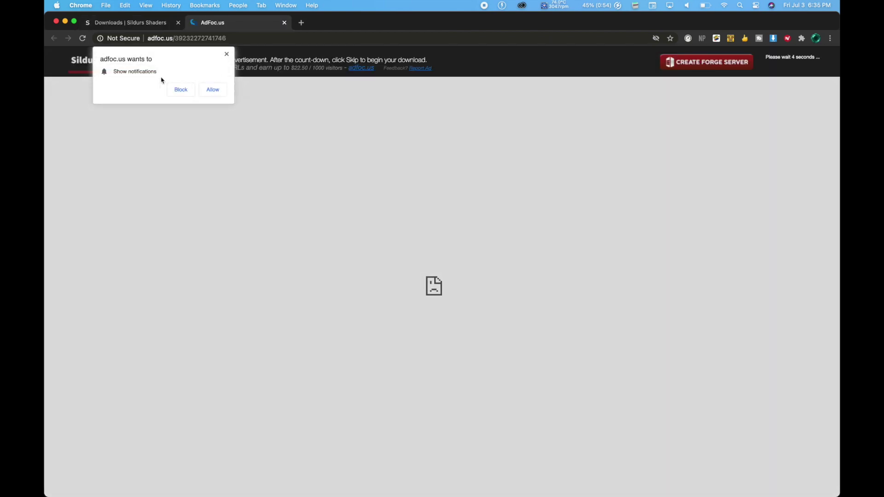
Step: Dismiss the notification prompt, skip the ad, and save the shader zip to the desktop
left_click(227, 54)
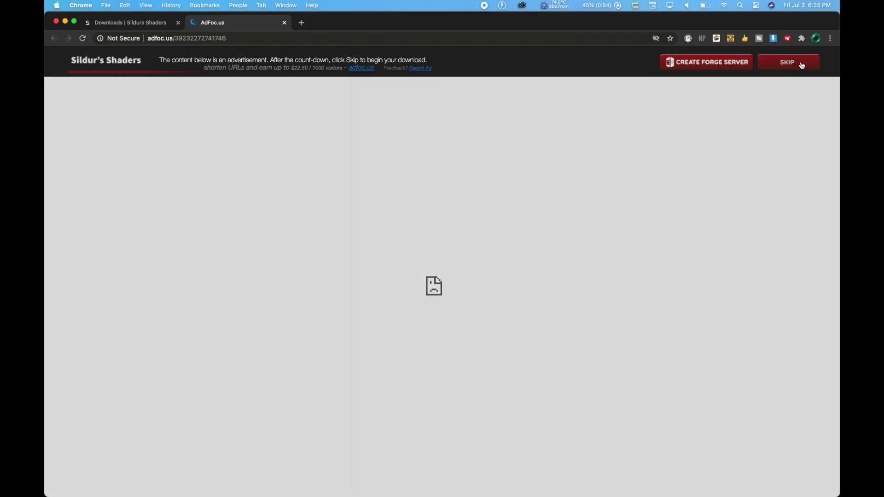
left_click(801, 63)
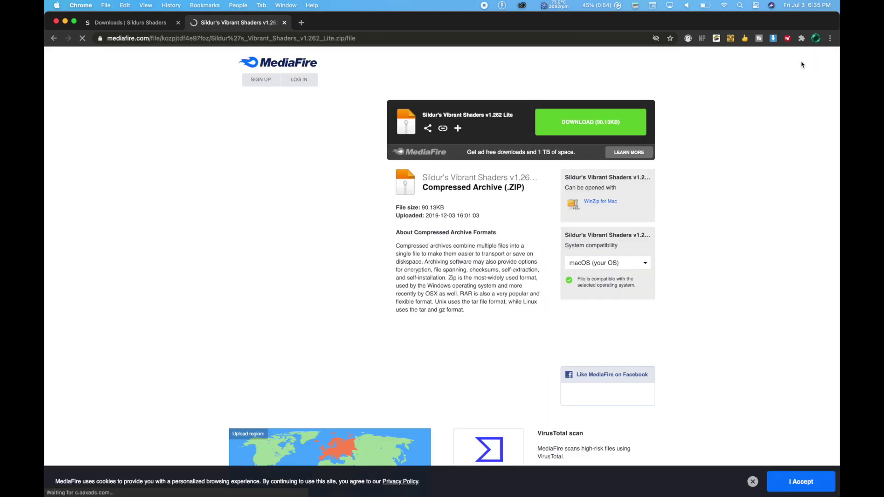
left_click(591, 122)
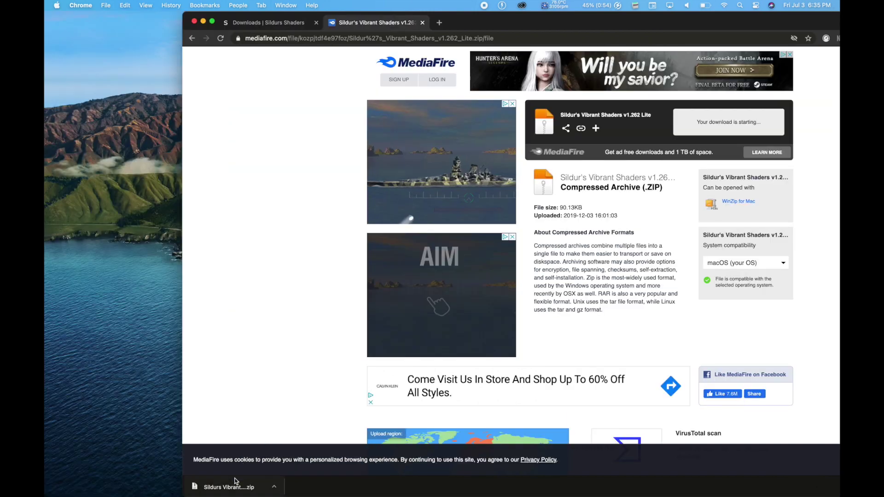
left_click_drag(221, 488, 377, 231)
key("super+h")
Step: Move the shaders zip to the left side of the desktop
left_click(377, 230)
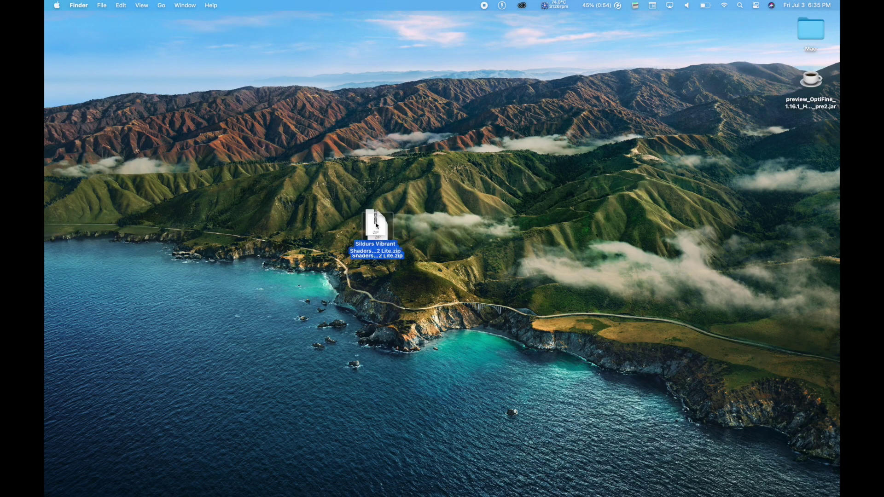
left_click(448, 219)
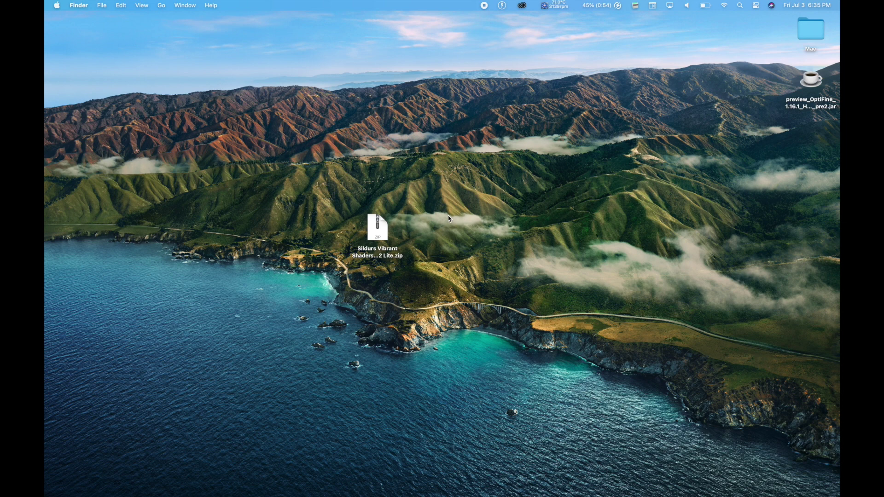
left_click_drag(385, 231, 168, 230)
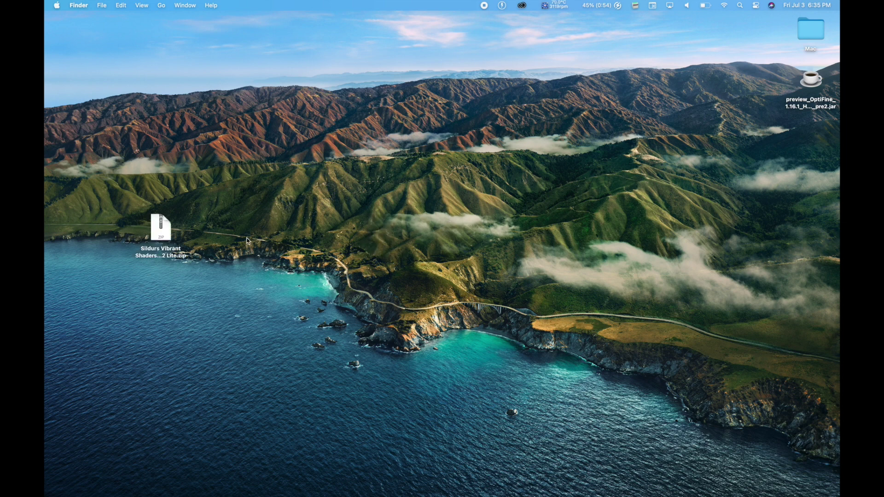
Step: Open the hidden user Library in Finder and go to Application Support > minecraft
left_click(162, 5)
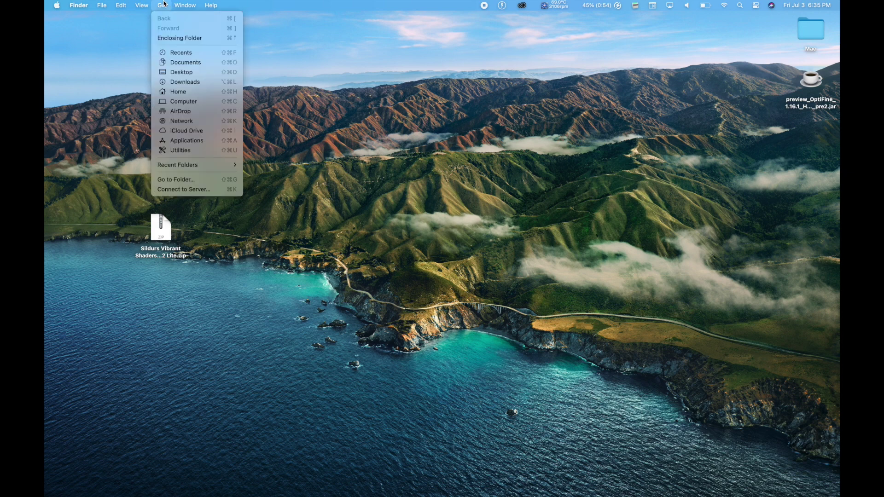
key("alt")
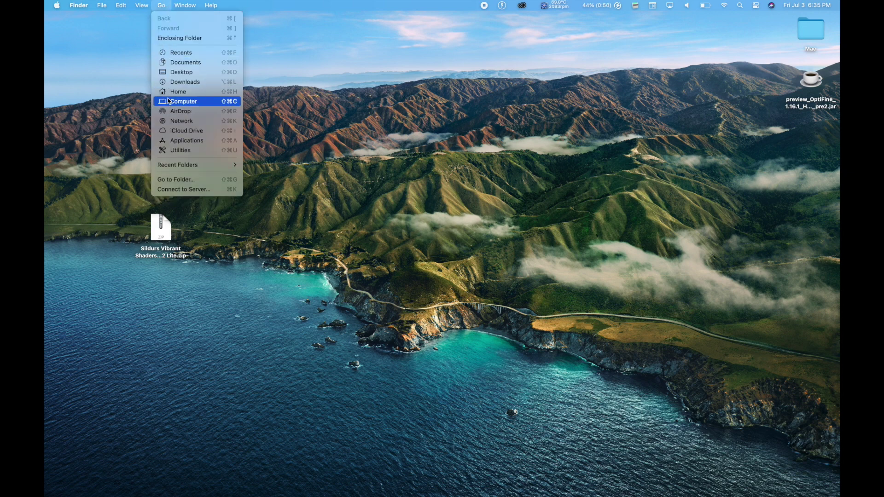
key("alt")
key("alt")
left_click(168, 101, "alt")
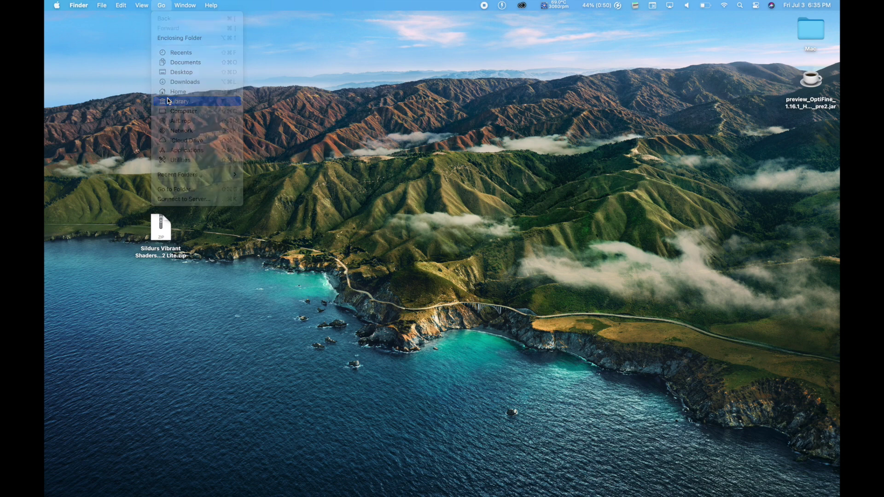
double_click(451, 131)
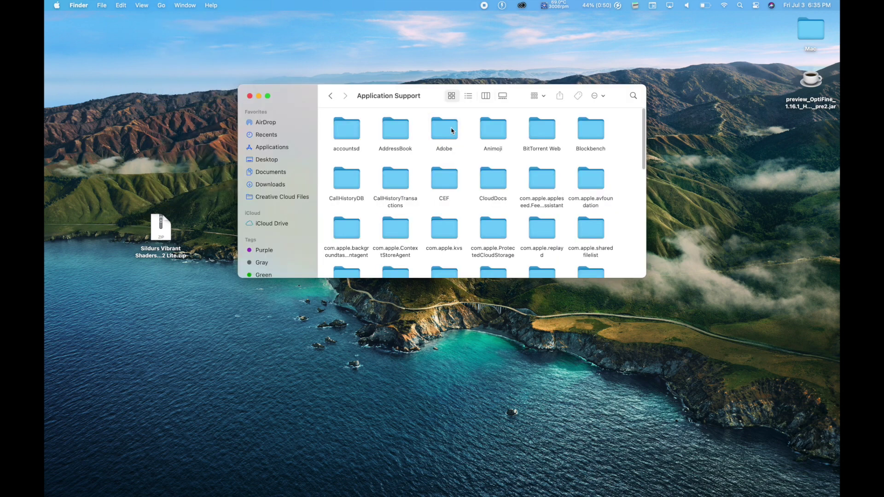
scroll(484, 202, "down", 5)
scroll(502, 203, "up", 3)
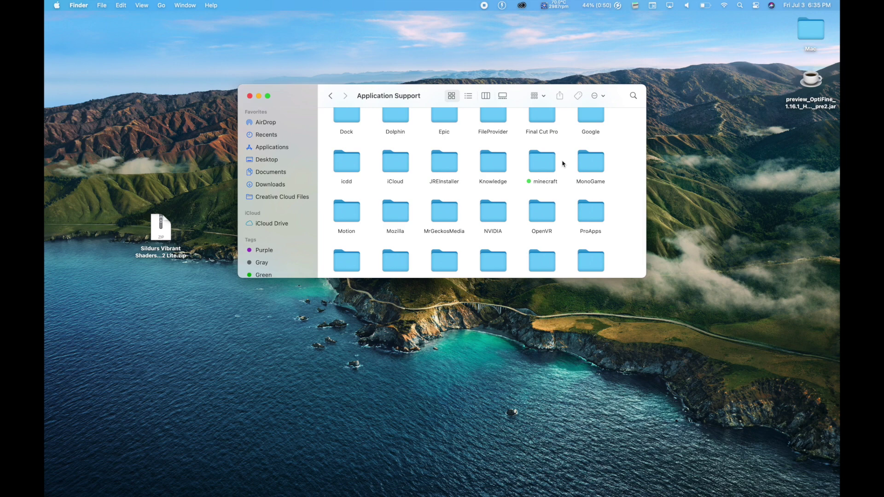
double_click(538, 162)
Step: Drag the shaders zip from the desktop into the minecraft shaderpacks folder
scroll(490, 221, "down", 2)
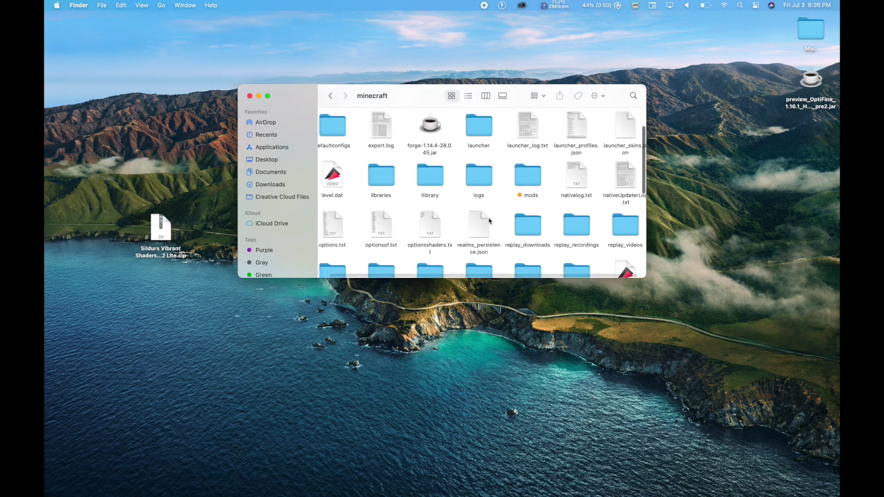
scroll(489, 221, "down", 5)
left_click(344, 167)
left_click_drag(308, 99, 387, 88)
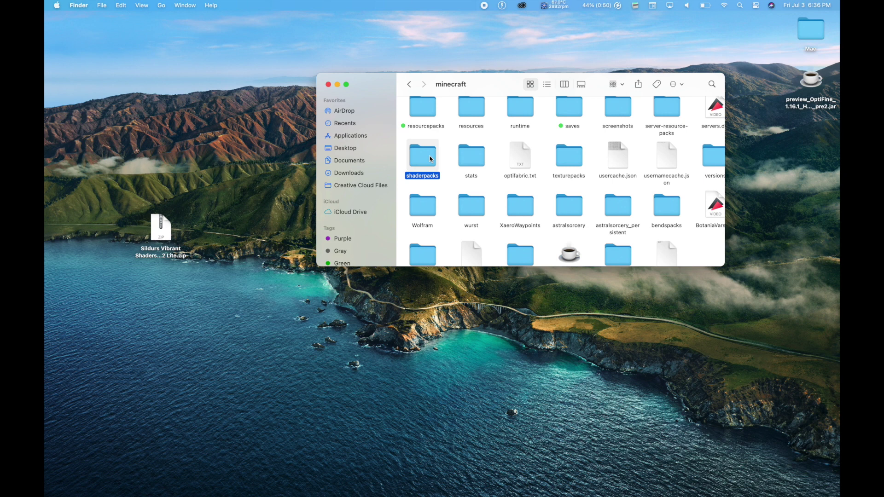
left_click_drag(166, 232, 430, 159)
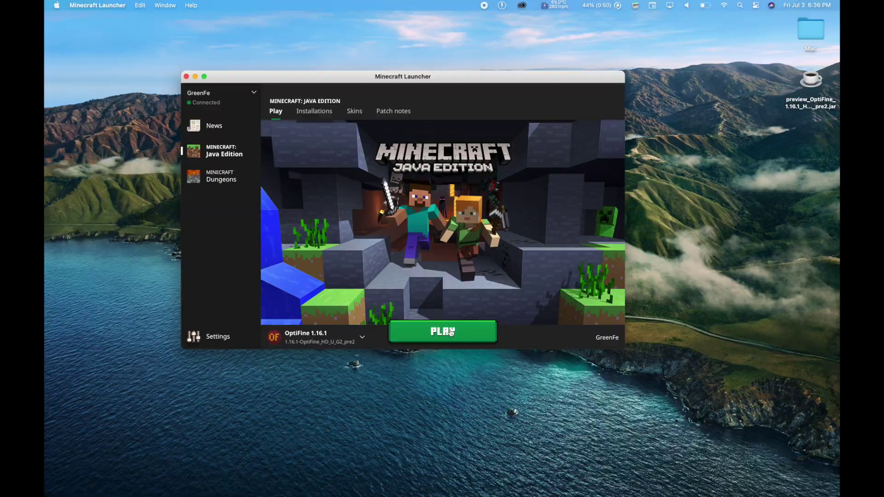
Step: Launch the OptiFine 1.16.1 game and open Options > Video Settings > Shaders
left_click(451, 333)
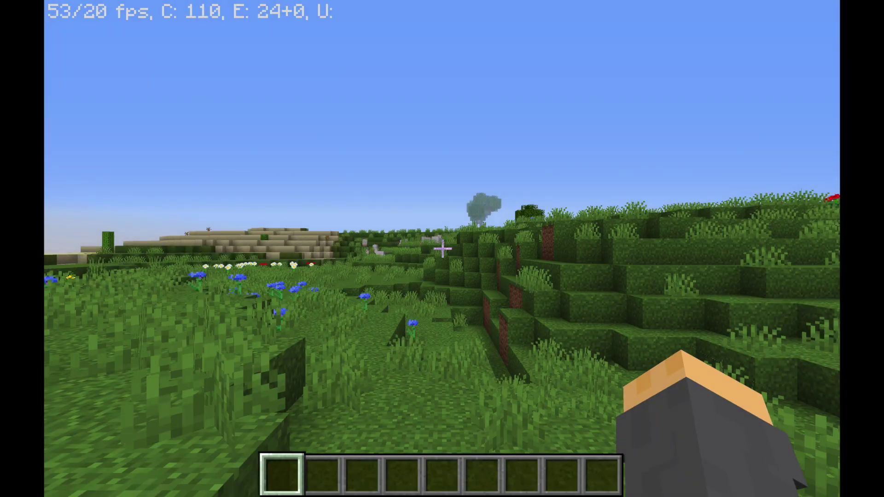
key("Escape")
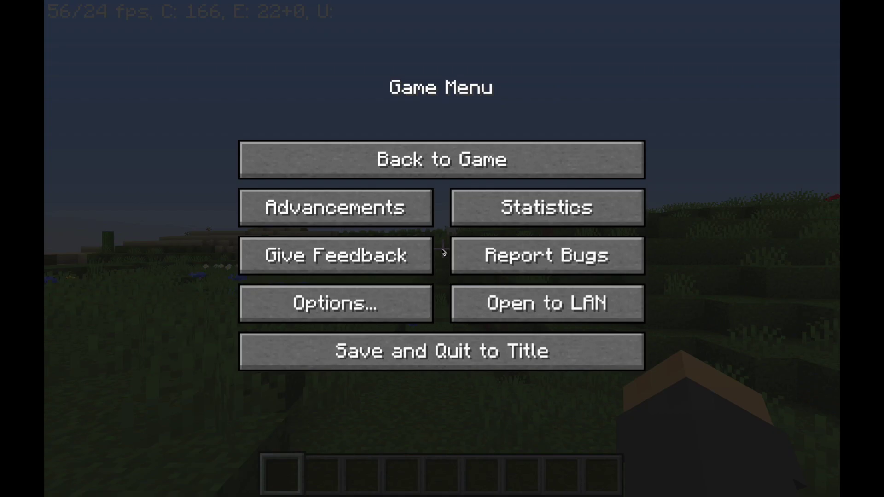
left_click(355, 293)
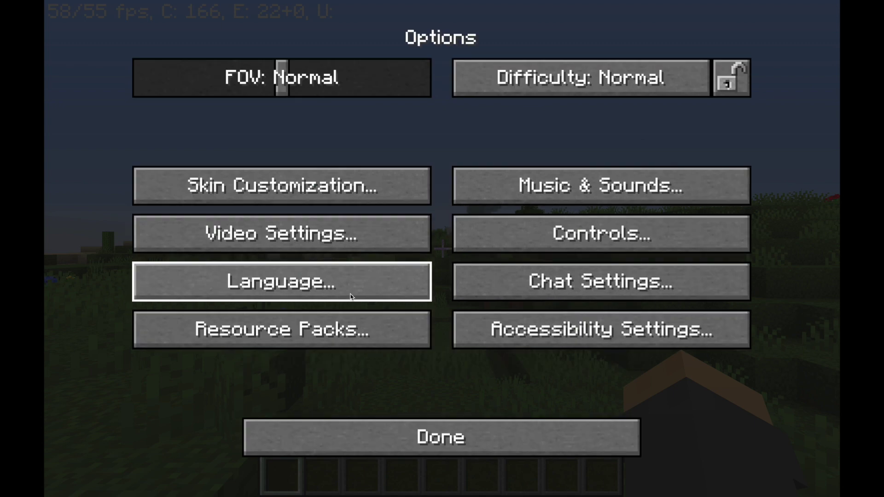
left_click(324, 239)
left_click(275, 331)
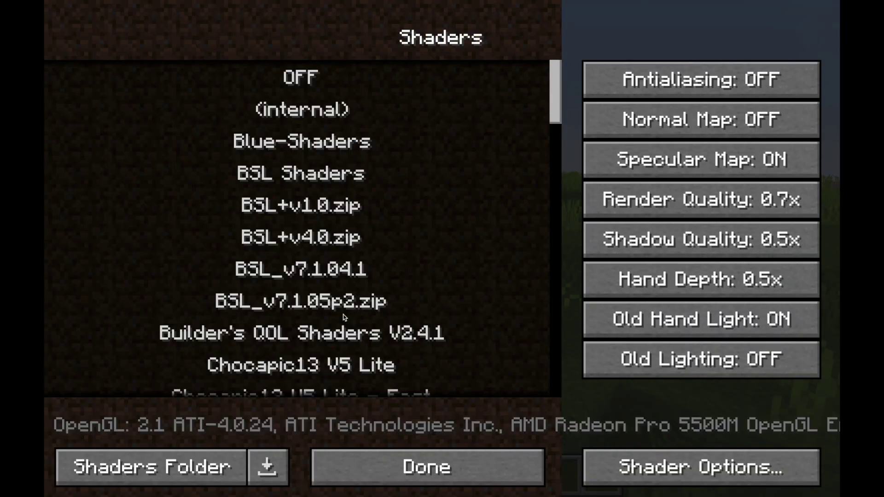
Step: Select Sildurs Vibrant Shaders v1.27 Lite.zip in the shader list
scroll(344, 314, "down", 3)
scroll(343, 314, "up", 1)
scroll(344, 314, "down", 1)
scroll(344, 314, "down", 1)
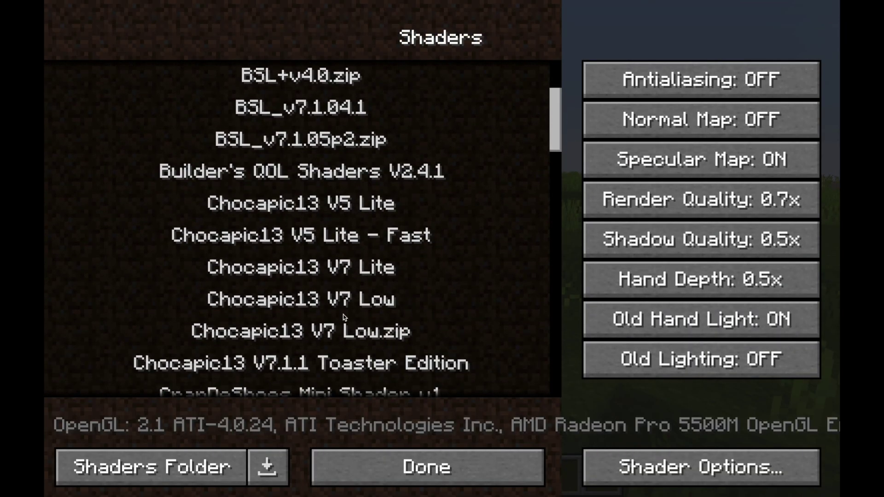
scroll(338, 239, "down", 2)
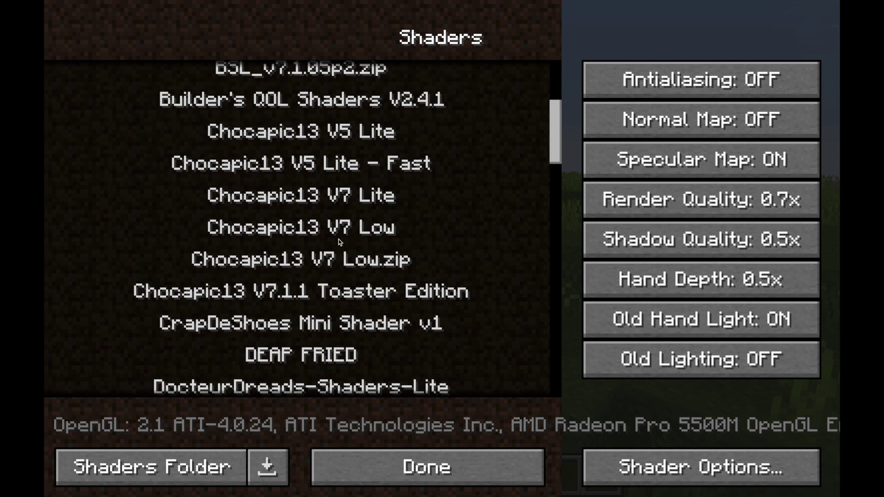
scroll(333, 247, "down", 15)
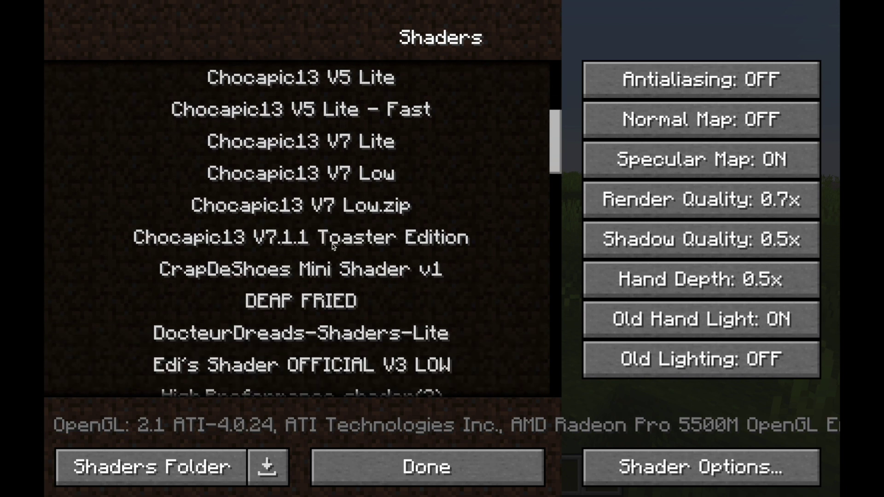
scroll(332, 247, "down", 5)
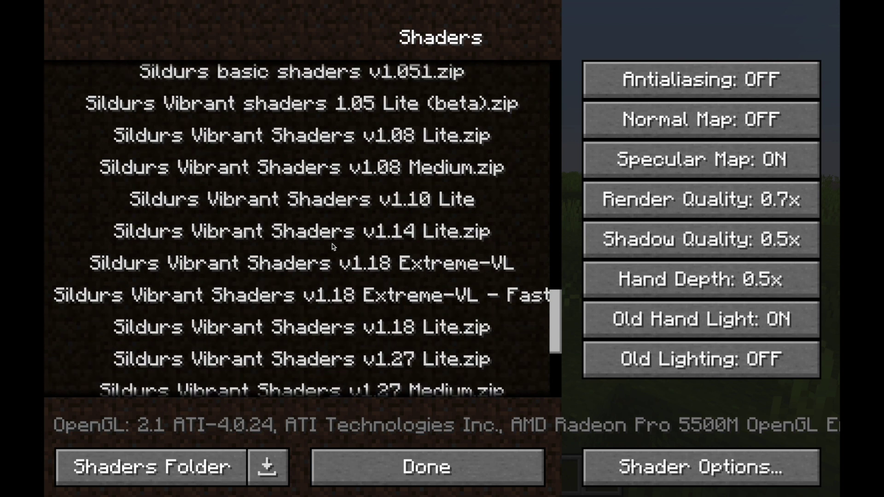
scroll(380, 243, "down", 5)
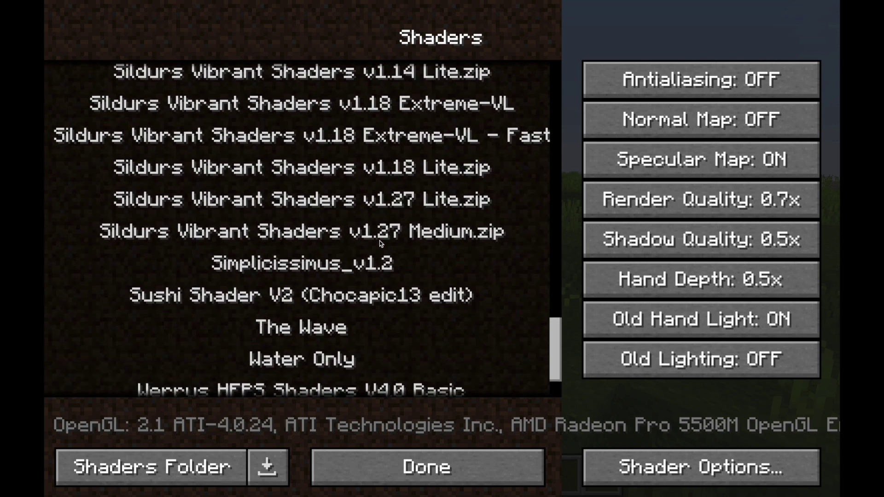
left_click(398, 207)
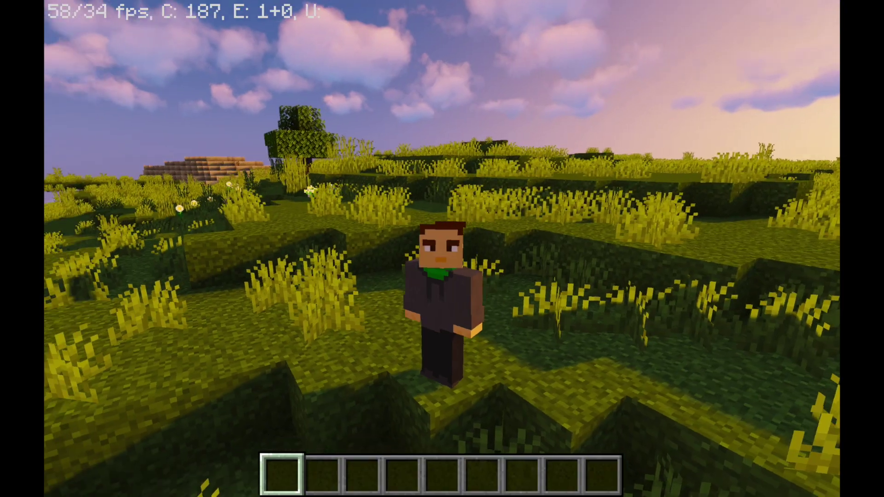